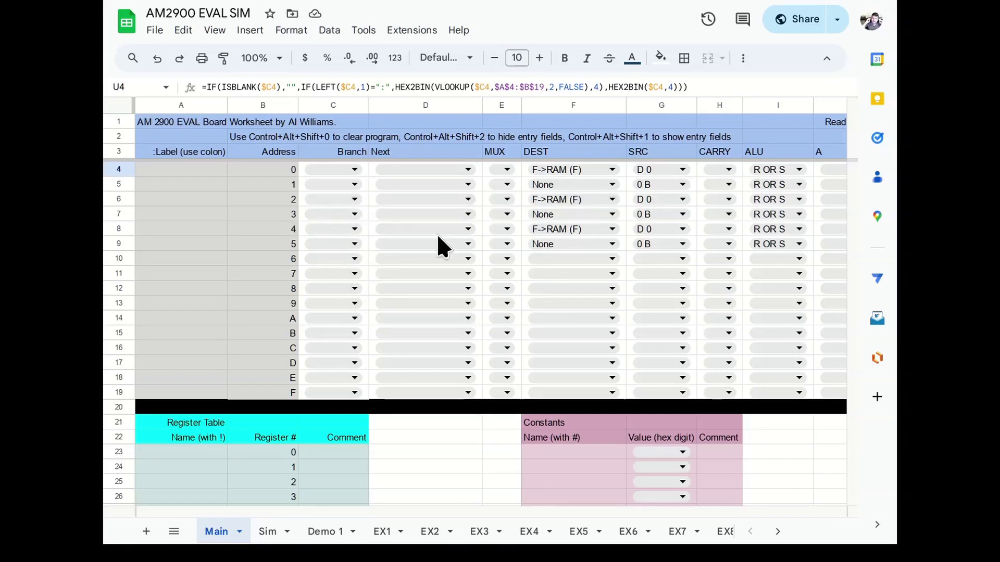
- Run the InstallDemo1 macro to load the 16-step 'Load BCD byte in R1:R0 -> R2:R1' program
{"action": "scroll", "coordinate": [436, 233], "scroll_direction": "right", "scroll_amount": 5}
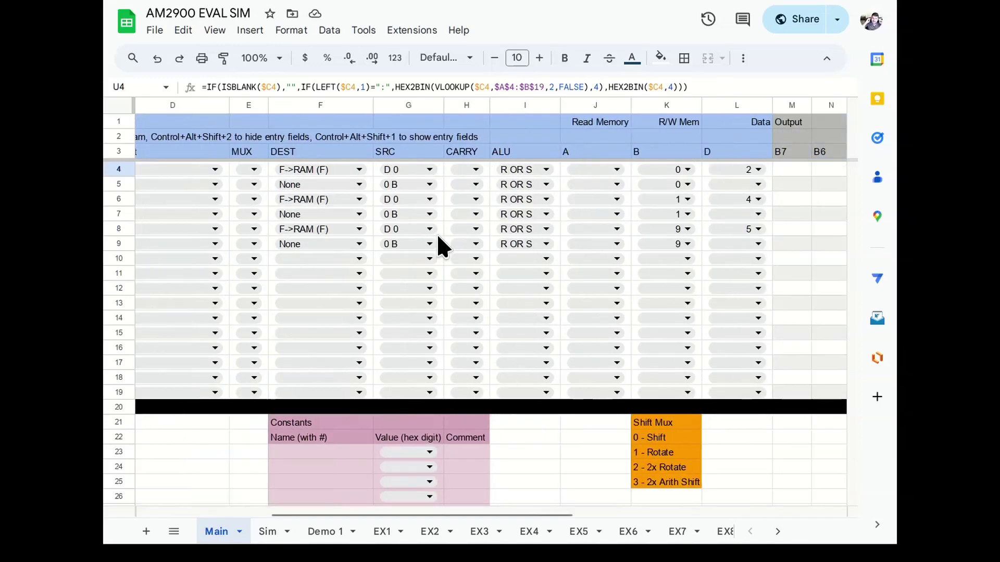
{"action": "scroll", "coordinate": [436, 233], "scroll_direction": "left", "scroll_amount": 5}
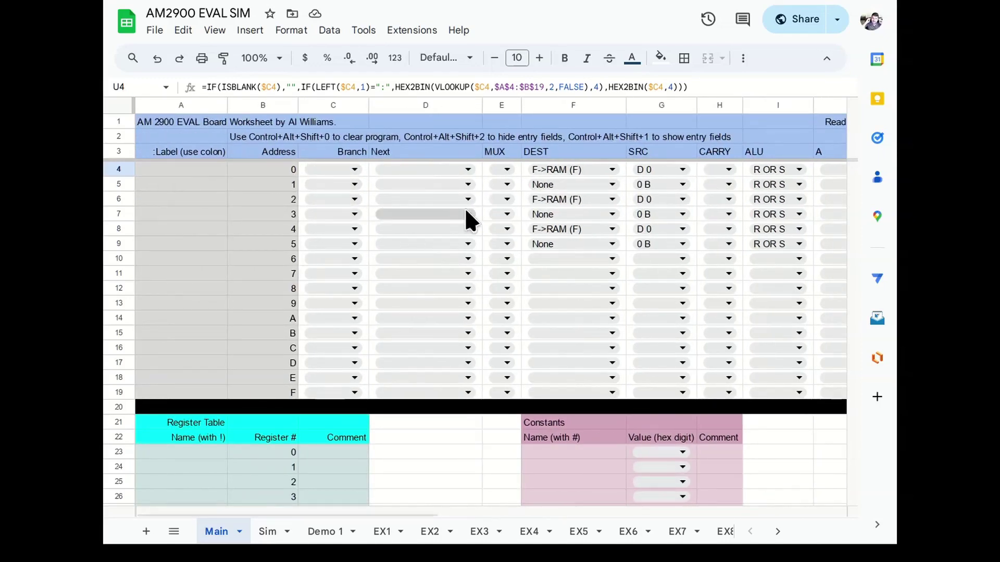
{"action": "scroll", "coordinate": [465, 207], "scroll_direction": "right", "scroll_amount": 3}
{"action": "scroll", "coordinate": [571, 199], "scroll_direction": "right", "scroll_amount": 3}
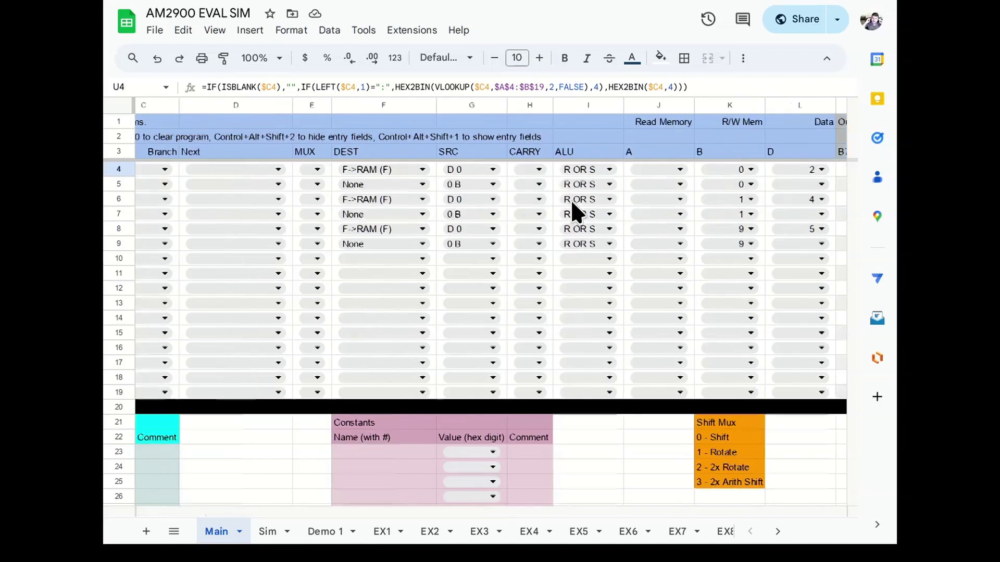
{"action": "scroll", "coordinate": [633, 206], "scroll_direction": "right", "scroll_amount": 6}
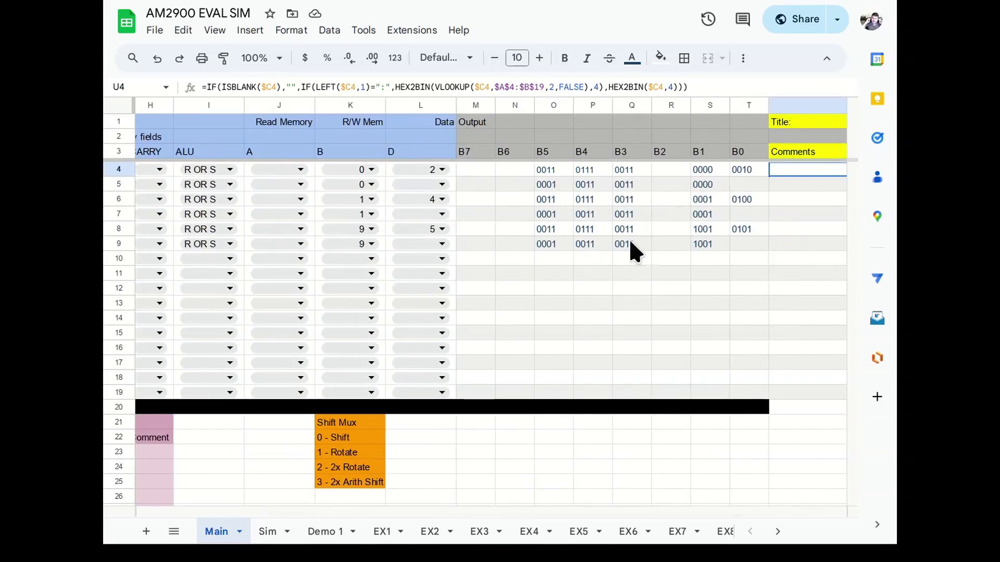
{"action": "scroll", "coordinate": [604, 229], "scroll_direction": "left", "scroll_amount": 9}
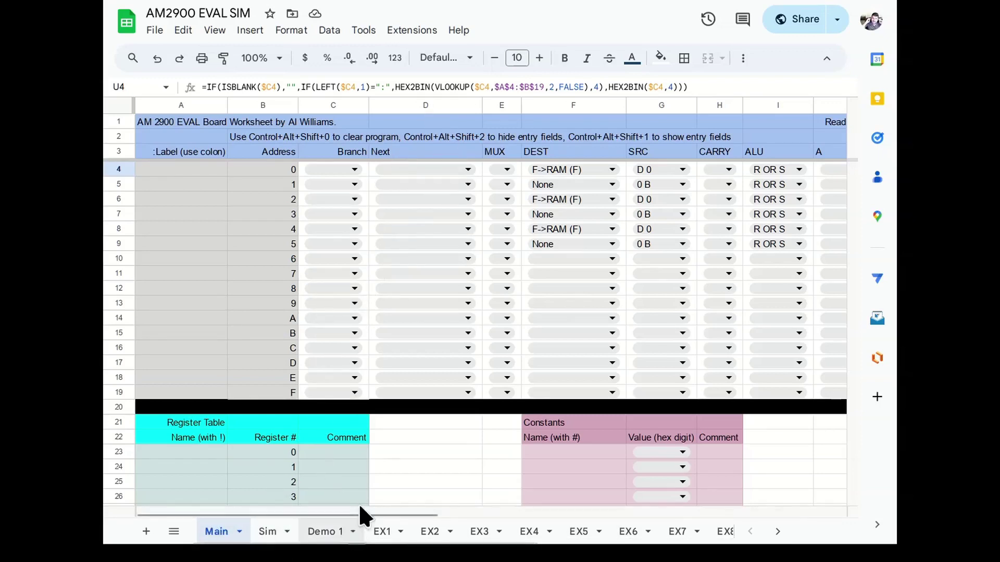
{"action": "left_click", "coordinate": [401, 31]}
{"action": "mouse_move", "coordinate": [411, 76]}
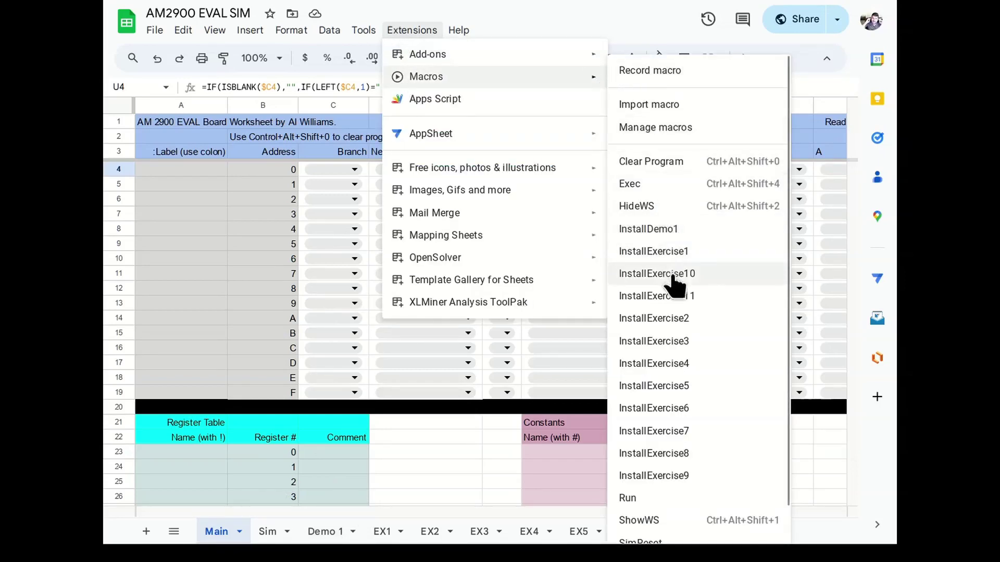
{"action": "left_click", "coordinate": [654, 229]}
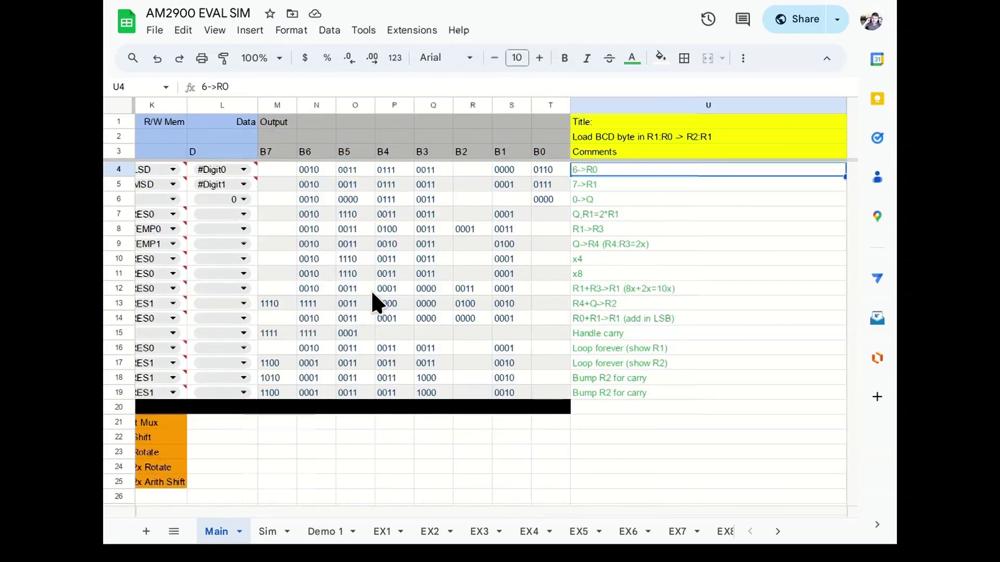
{"action": "scroll", "coordinate": [371, 290], "scroll_direction": "left", "scroll_amount": 5}
{"action": "scroll", "coordinate": [372, 293], "scroll_direction": "left", "scroll_amount": 8}
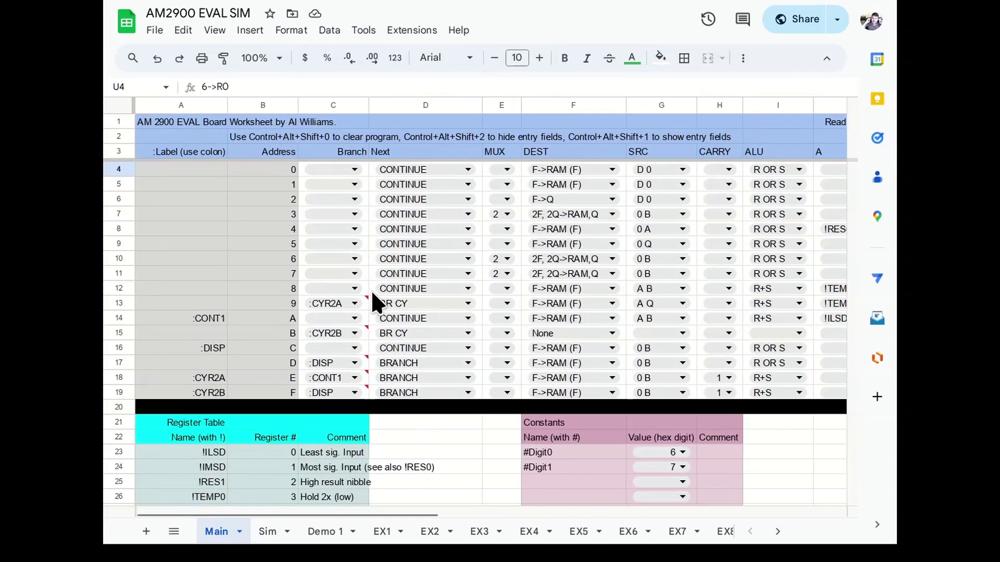
{"action": "scroll", "coordinate": [374, 301], "scroll_direction": "right", "scroll_amount": 7}
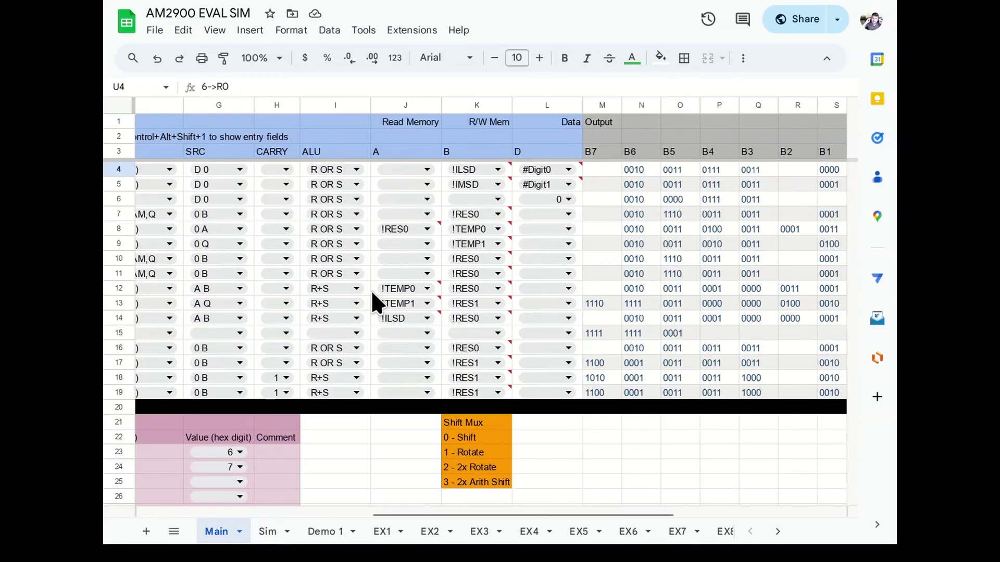
{"action": "scroll", "coordinate": [371, 290], "scroll_direction": "right", "scroll_amount": 3}
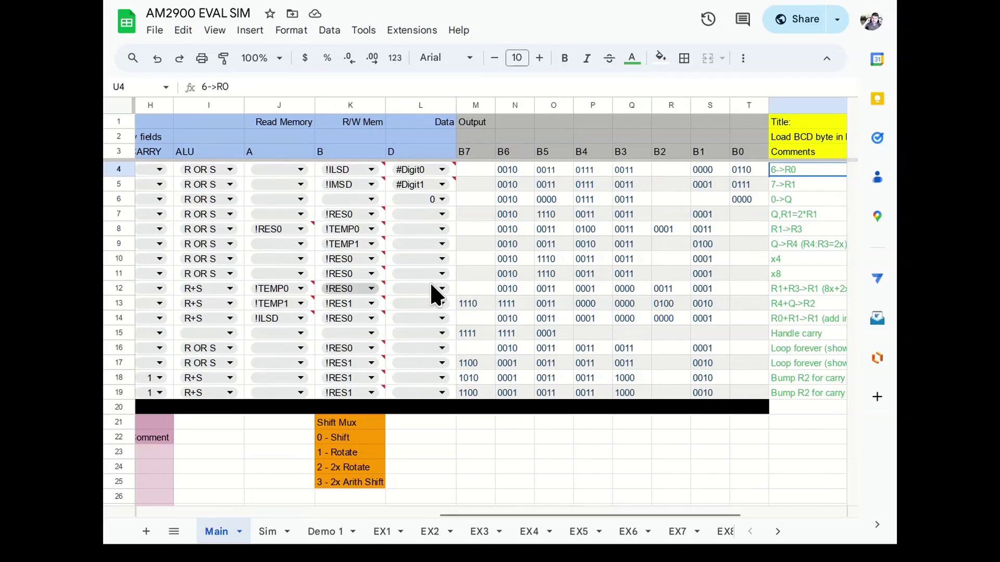
{"action": "scroll", "coordinate": [429, 282], "scroll_direction": "left", "scroll_amount": 7}
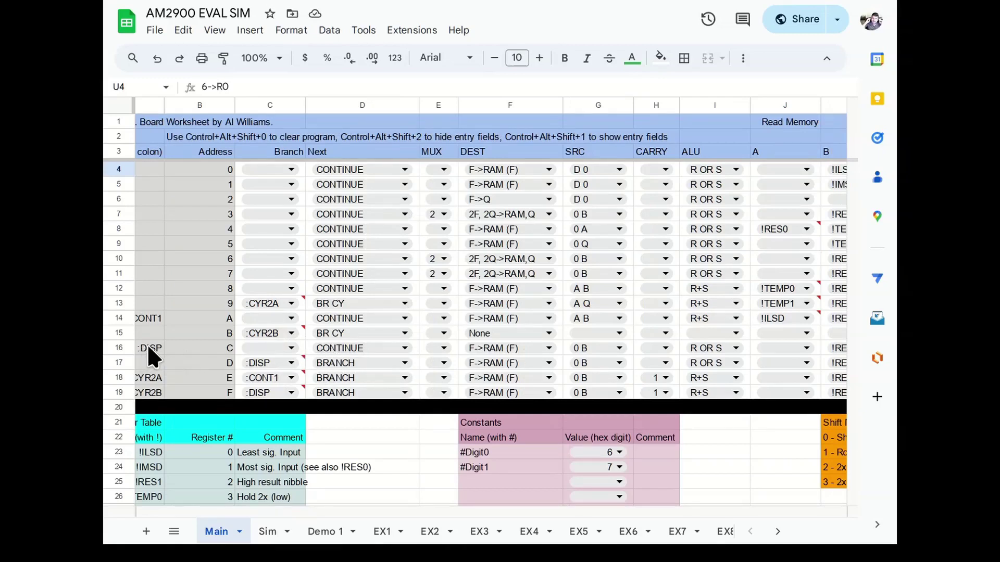
{"action": "mouse_move", "coordinate": [275, 366]}
{"action": "scroll", "coordinate": [432, 340], "scroll_direction": "right", "scroll_amount": 2}
{"action": "scroll", "coordinate": [433, 338], "scroll_direction": "right", "scroll_amount": 5}
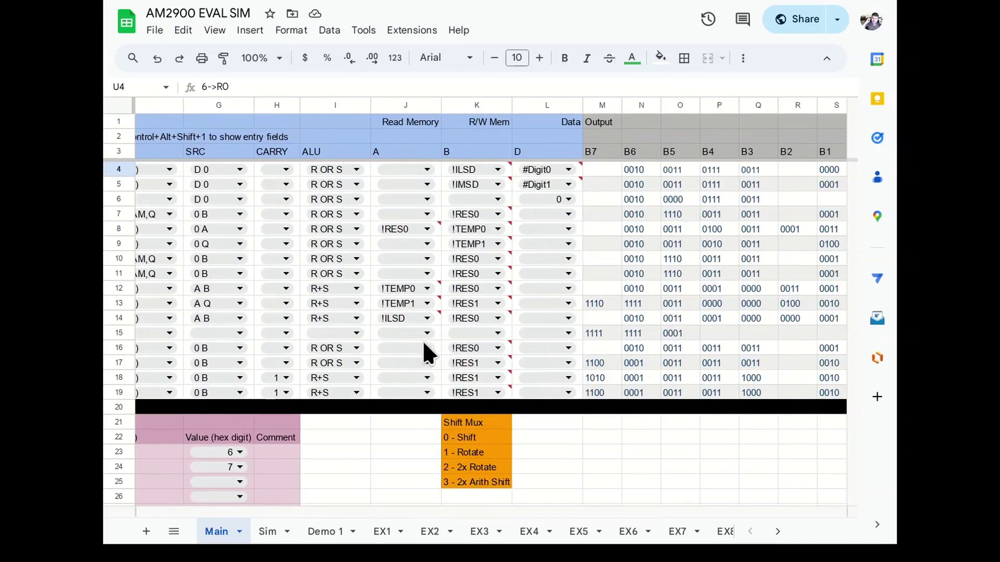
{"action": "scroll", "coordinate": [423, 339], "scroll_direction": "right", "scroll_amount": 2}
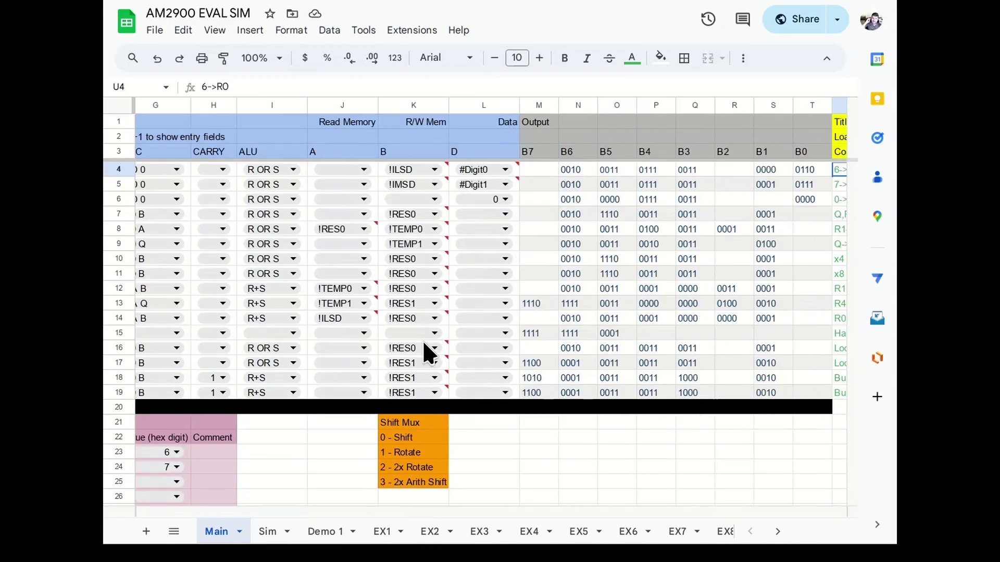
{"action": "scroll", "coordinate": [425, 344], "scroll_direction": "left", "scroll_amount": 1}
{"action": "scroll", "coordinate": [423, 340], "scroll_direction": "left", "scroll_amount": 5}
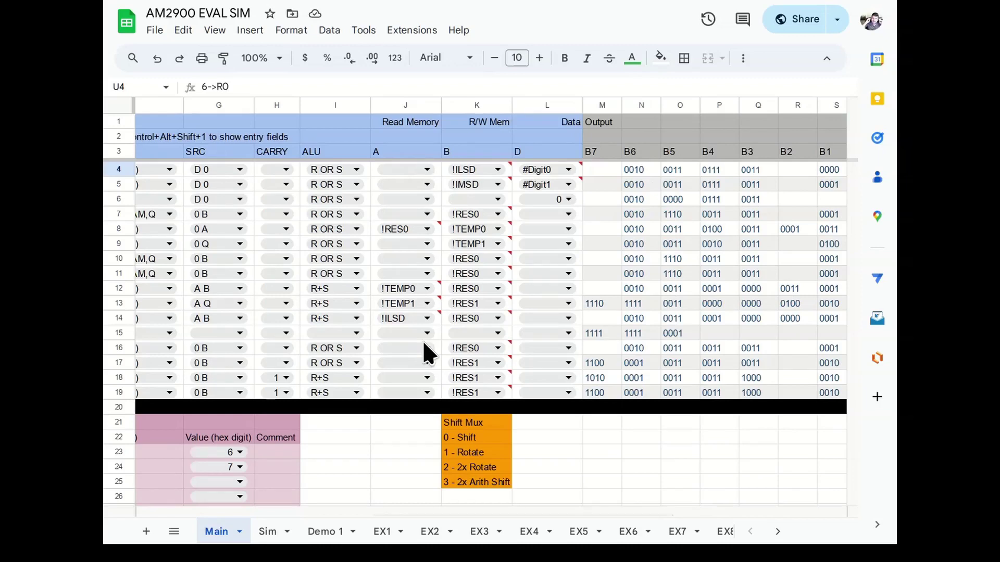
{"action": "scroll", "coordinate": [423, 348], "scroll_direction": "left", "scroll_amount": 1}
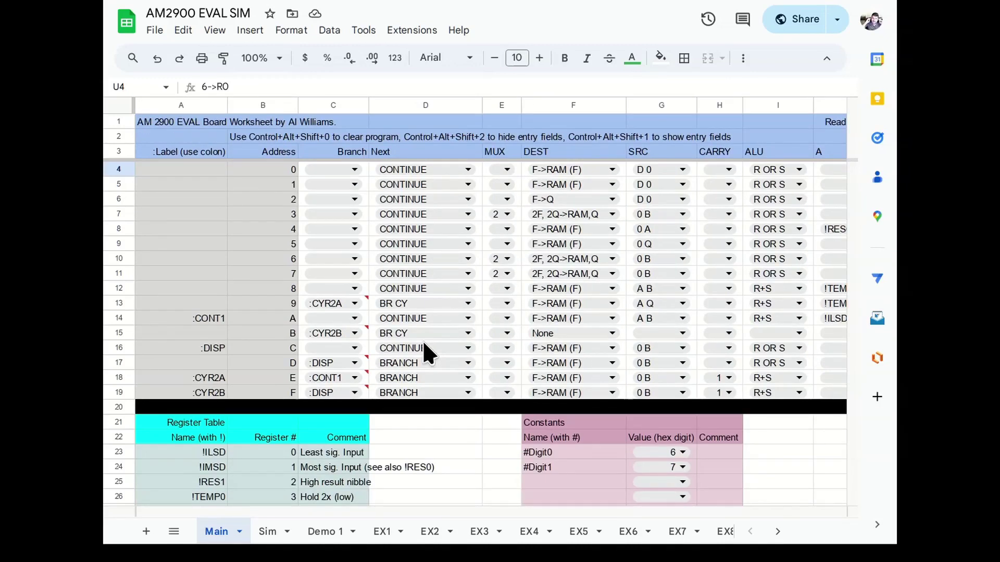
- Switch to the Sim sheet to view the simulator's registers, flags, stack and pipeline
{"action": "mouse_move", "coordinate": [338, 363]}
{"action": "left_click", "coordinate": [268, 532]}
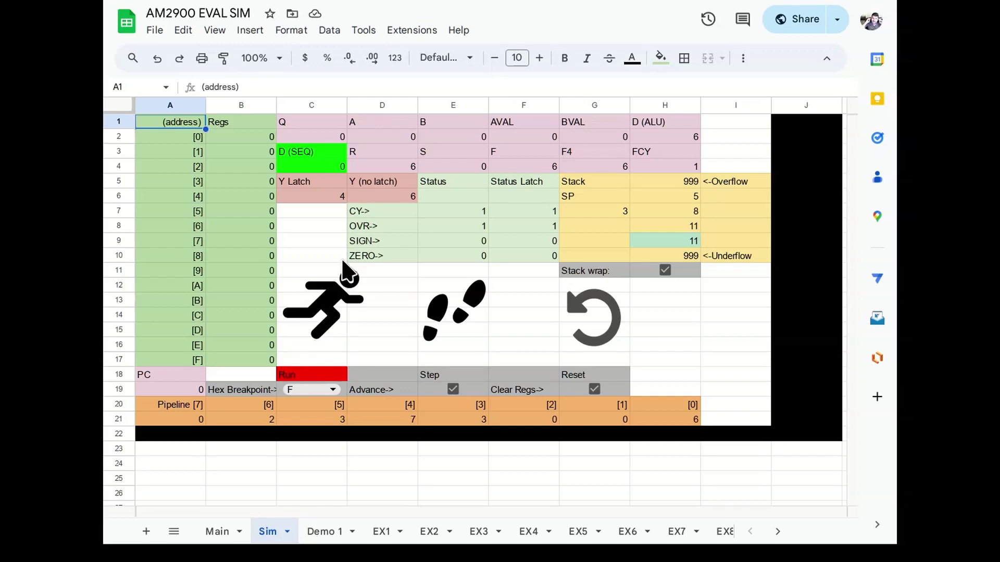
- Reset the simulator with the Sim sheet's Reset icon, zeroing PC and all registers
{"action": "left_click", "coordinate": [598, 293]}
{"action": "scroll", "coordinate": [583, 274], "scroll_direction": "right", "scroll_amount": 5}
{"action": "scroll", "coordinate": [583, 276], "scroll_direction": "right", "scroll_amount": 8}
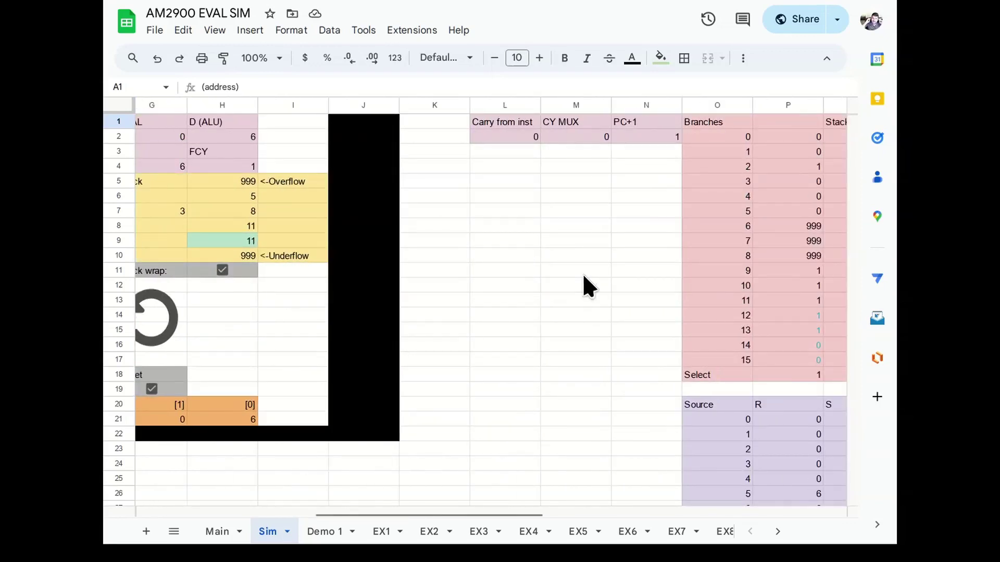
{"action": "scroll", "coordinate": [583, 276], "scroll_direction": "right", "scroll_amount": 5}
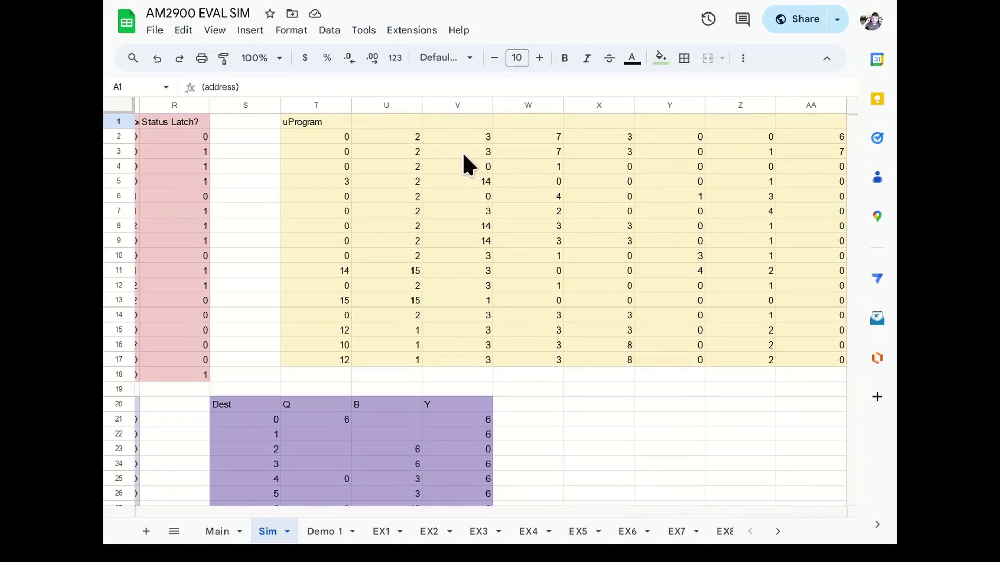
{"action": "scroll", "coordinate": [629, 281], "scroll_direction": "left", "scroll_amount": 6}
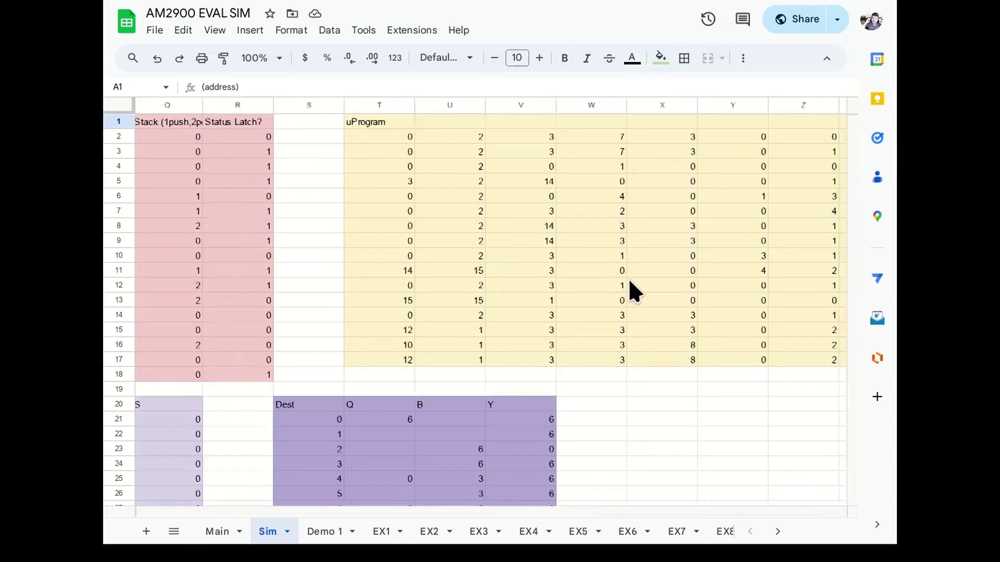
{"action": "scroll", "coordinate": [629, 284], "scroll_direction": "left", "scroll_amount": 2}
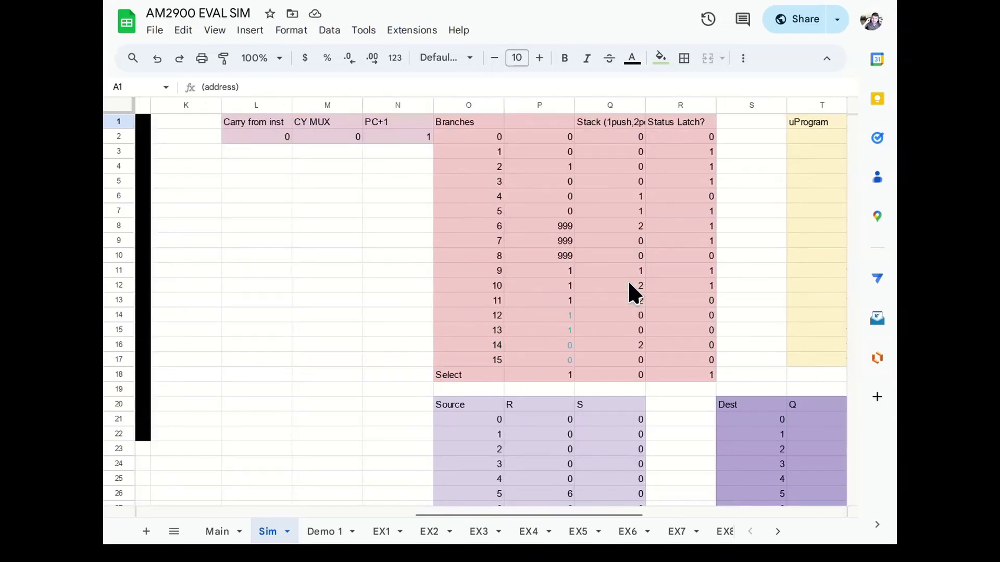
{"action": "scroll", "coordinate": [629, 284], "scroll_direction": "left", "scroll_amount": 2}
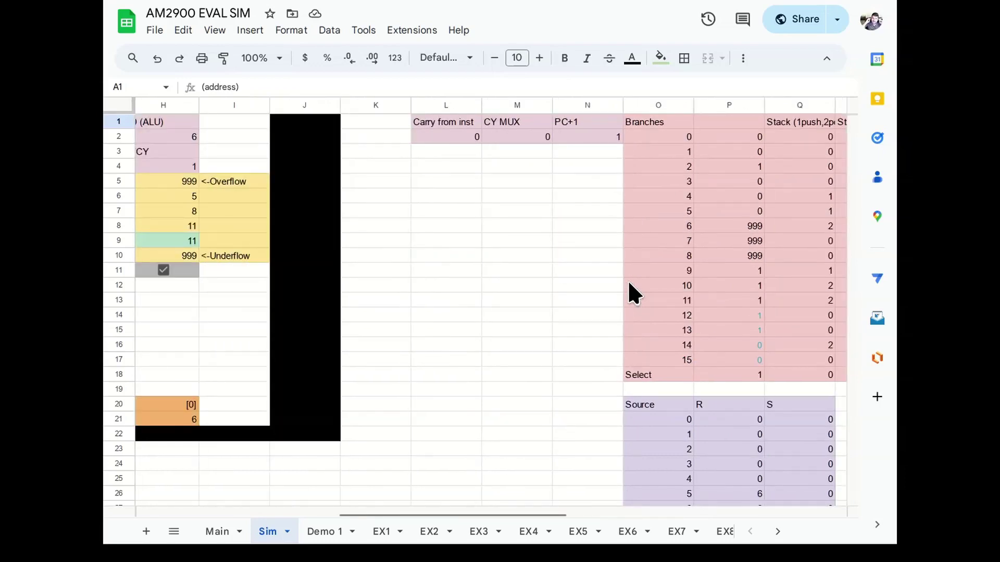
{"action": "scroll", "coordinate": [628, 284], "scroll_direction": "right", "scroll_amount": 1}
{"action": "scroll", "coordinate": [629, 284], "scroll_direction": "down", "scroll_amount": 3}
{"action": "scroll", "coordinate": [629, 284], "scroll_direction": "down", "scroll_amount": 5}
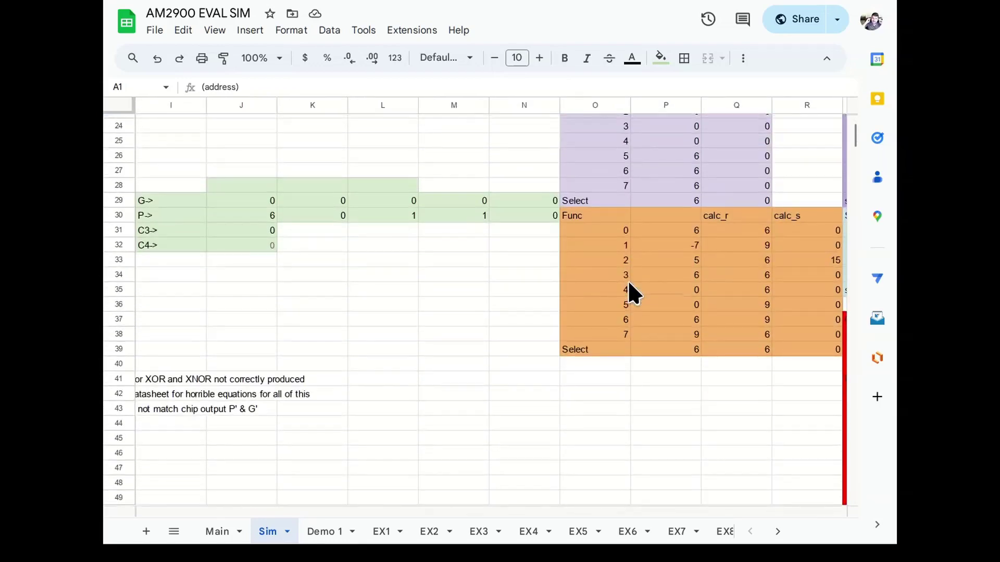
{"action": "scroll", "coordinate": [629, 284], "scroll_direction": "up", "scroll_amount": 4}
{"action": "scroll", "coordinate": [629, 284], "scroll_direction": "up", "scroll_amount": 3}
{"action": "scroll", "coordinate": [629, 284], "scroll_direction": "left", "scroll_amount": 6}
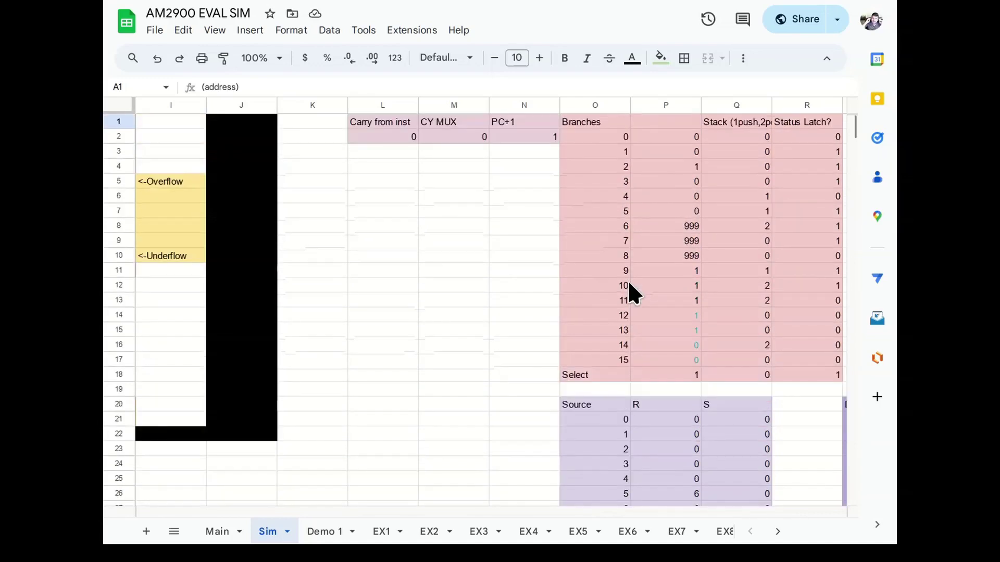
- Single-step the program twice so PC reads 2 and register [1] holds 7
{"action": "scroll", "coordinate": [629, 284], "scroll_direction": "left", "scroll_amount": 2}
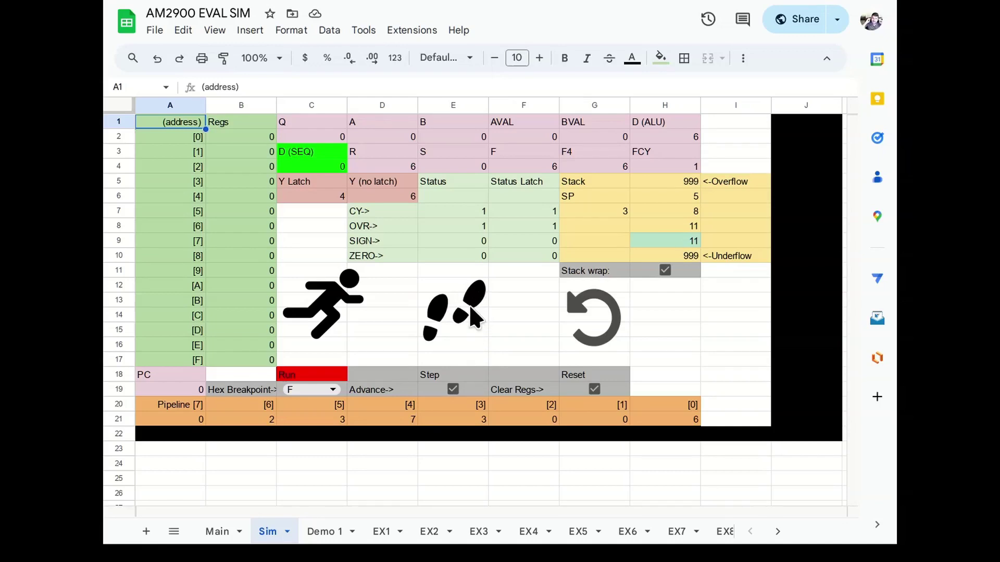
{"action": "left_click", "coordinate": [470, 307]}
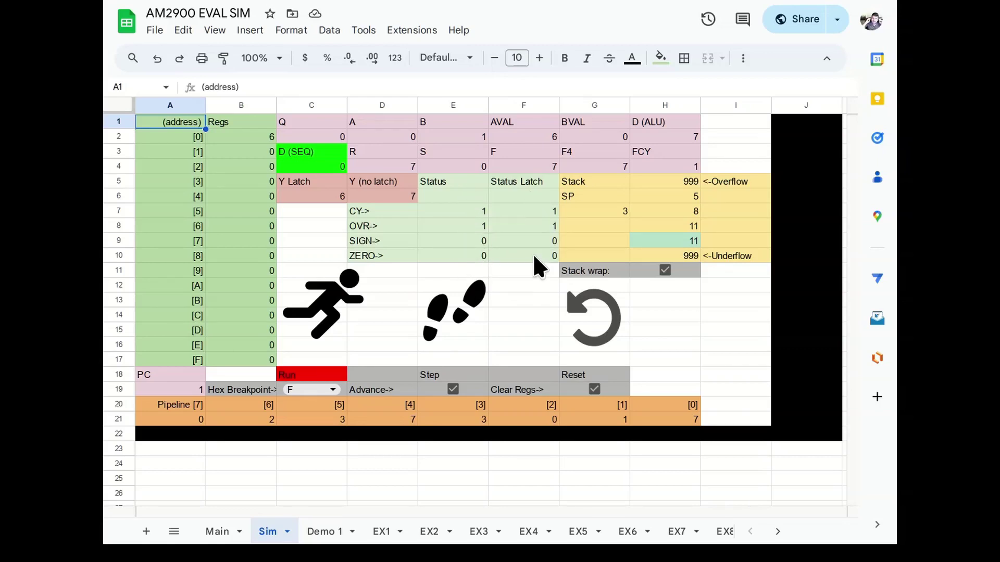
{"action": "left_click", "coordinate": [454, 312]}
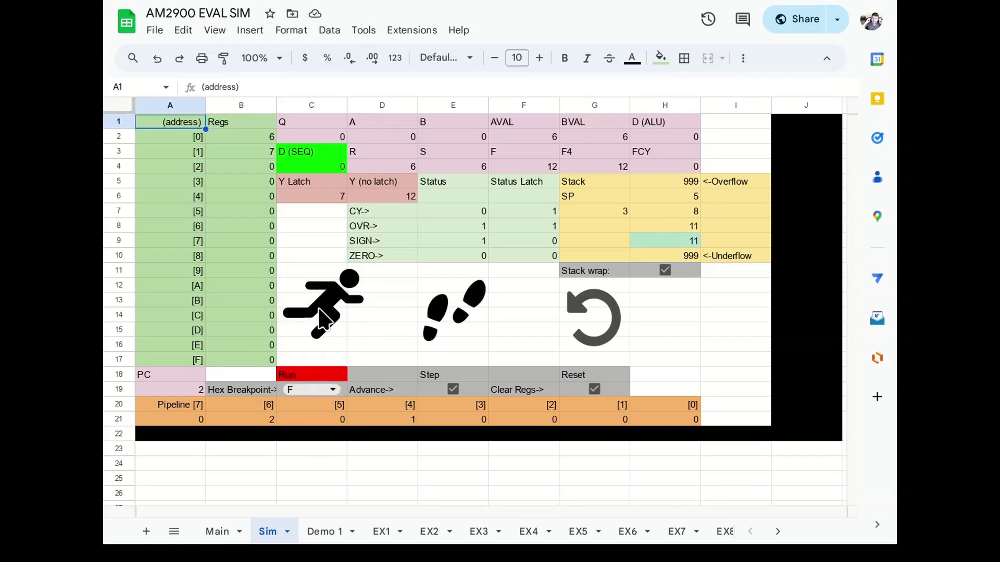
- Set the C19 hex breakpoint to D and run the program until it stops at PC 9
{"action": "left_click", "coordinate": [332, 388]}
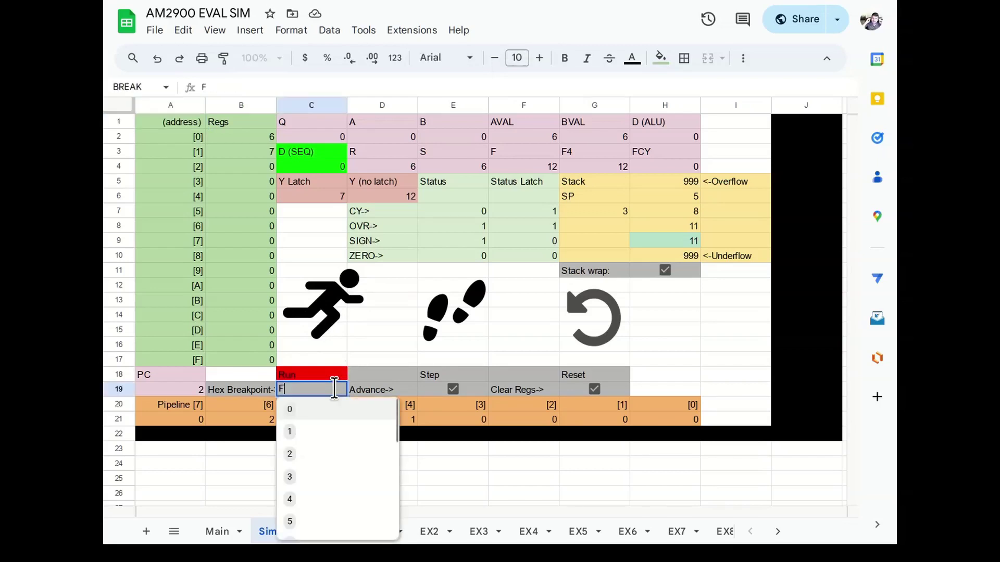
{"action": "scroll", "coordinate": [325, 435], "scroll_direction": "down", "scroll_amount": 2}
{"action": "scroll", "coordinate": [324, 449], "scroll_direction": "down", "scroll_amount": 3}
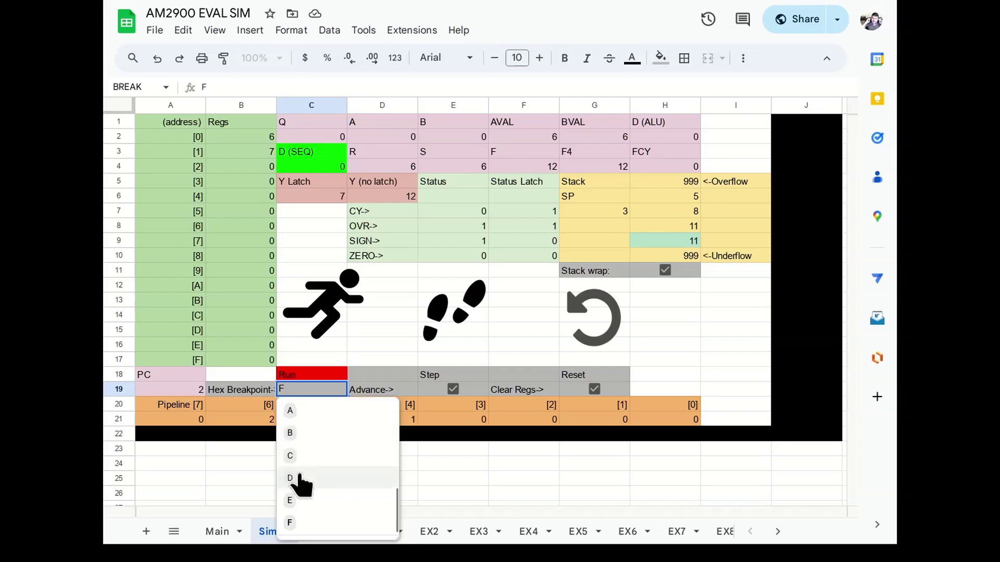
{"action": "left_click", "coordinate": [297, 479]}
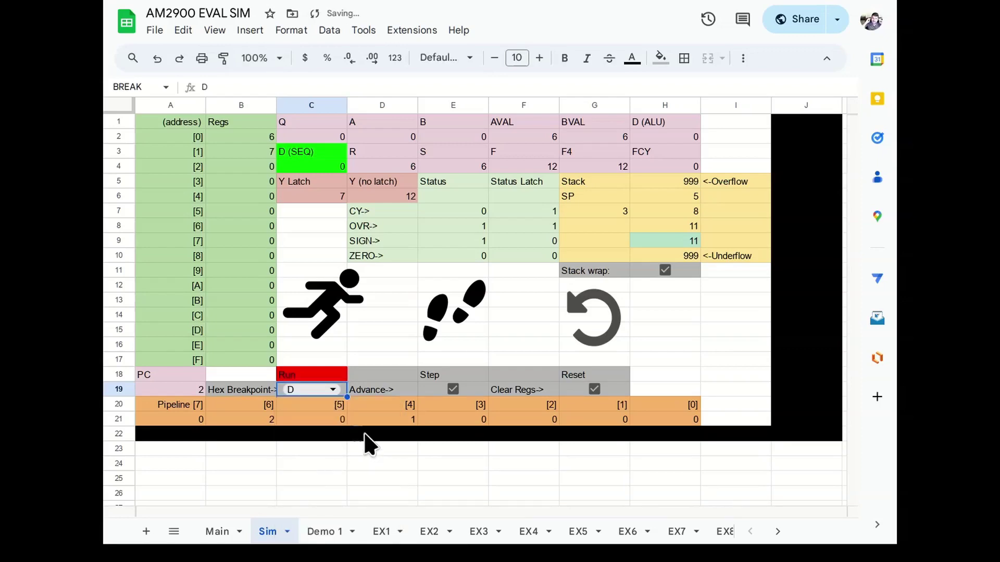
{"action": "left_click", "coordinate": [326, 311]}
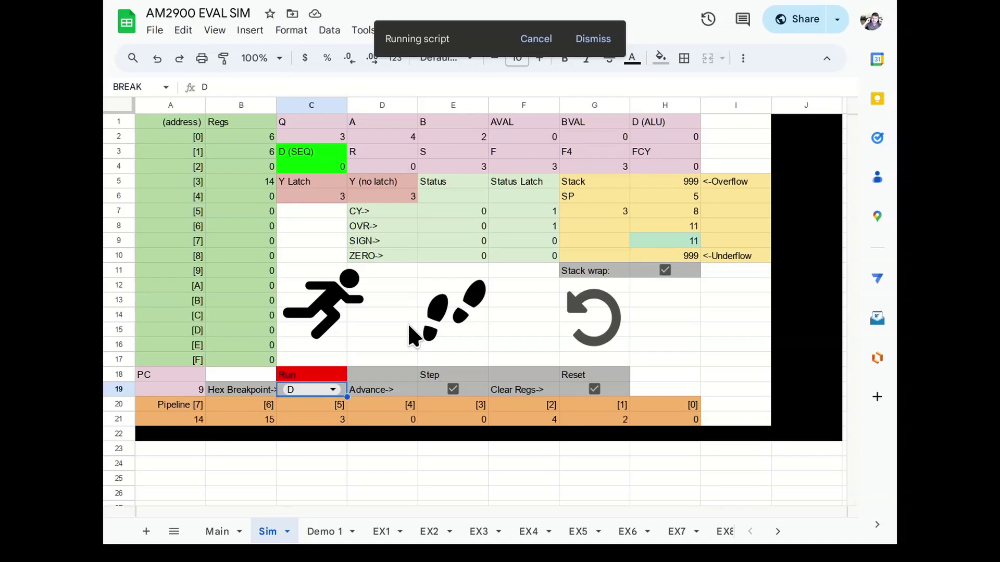
{"action": "scroll", "coordinate": [410, 327], "scroll_direction": "right", "scroll_amount": 10}
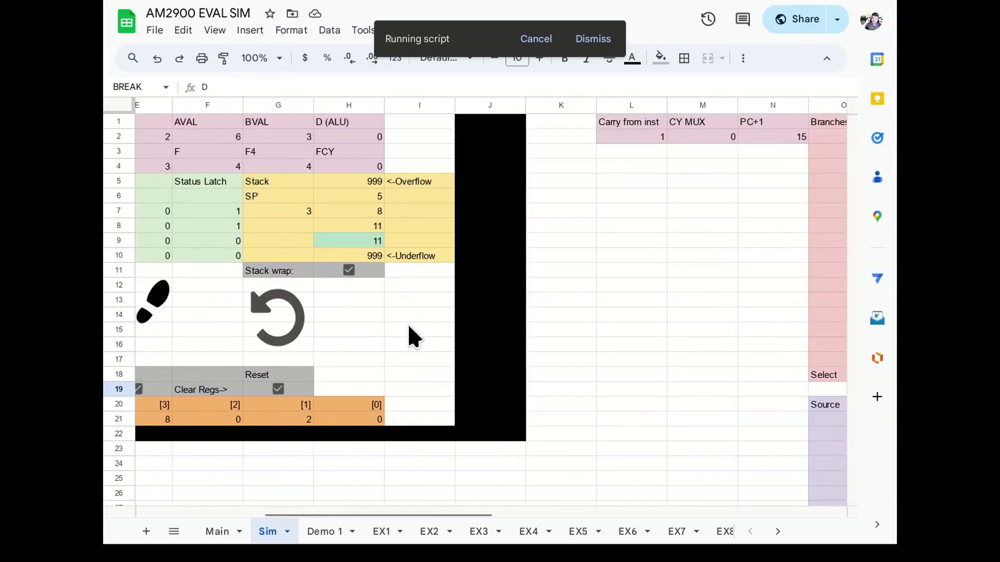
{"action": "scroll", "coordinate": [409, 327], "scroll_direction": "right", "scroll_amount": 6}
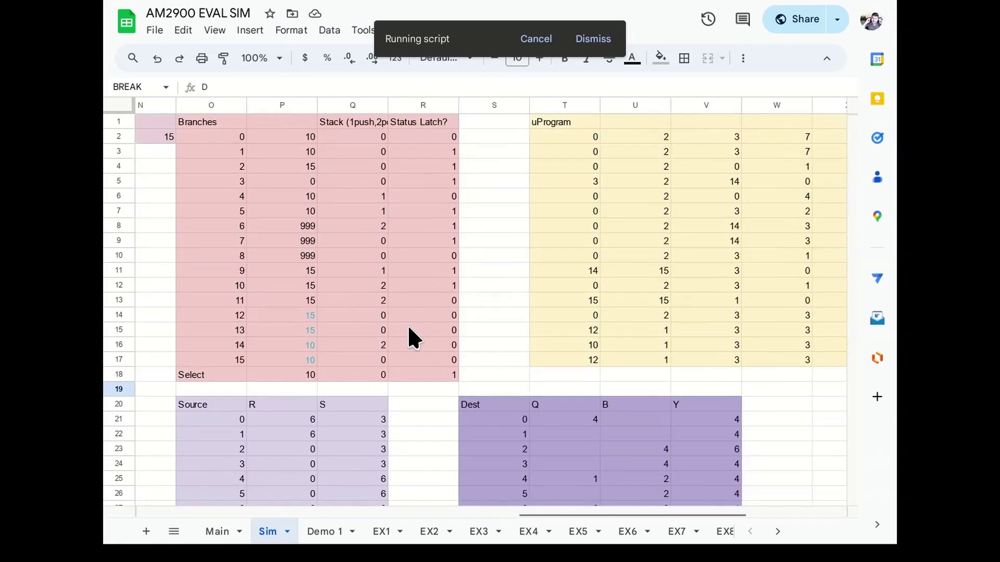
{"action": "scroll", "coordinate": [409, 328], "scroll_direction": "left", "scroll_amount": 14}
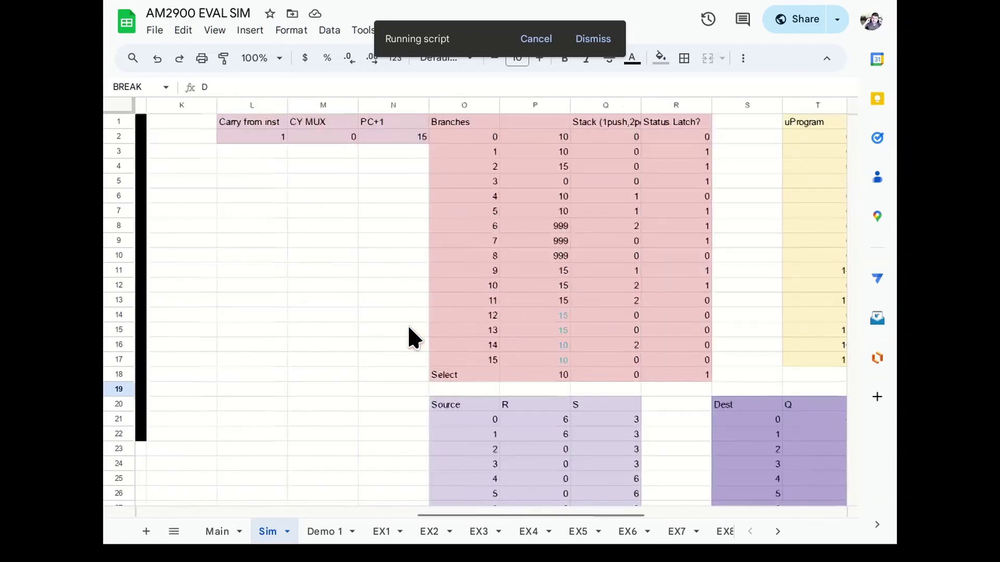
{"action": "scroll", "coordinate": [409, 334], "scroll_direction": "left", "scroll_amount": 2}
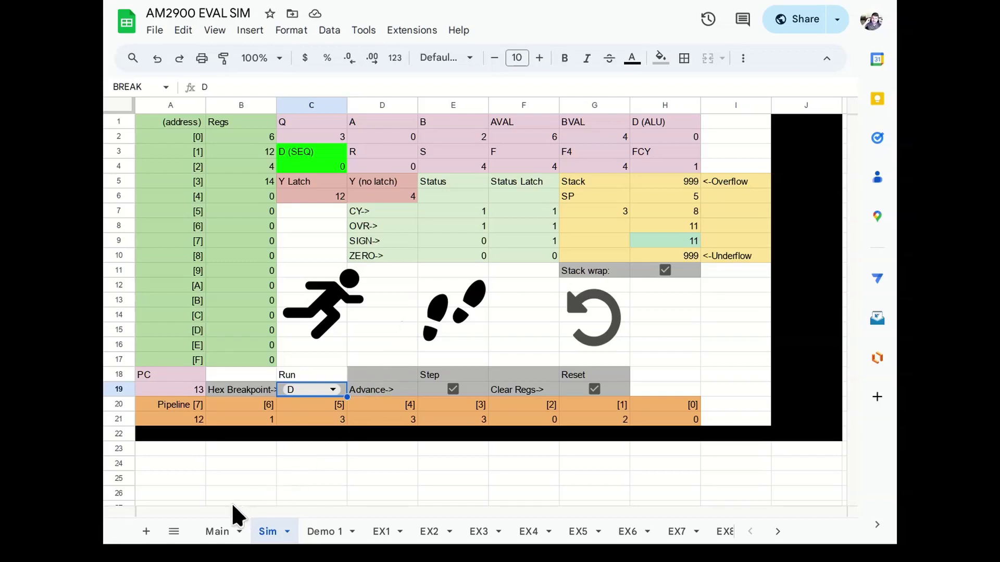
{"action": "scroll", "coordinate": [342, 399], "scroll_direction": "down", "scroll_amount": 4}
{"action": "scroll", "coordinate": [343, 391], "scroll_direction": "right", "scroll_amount": 4}
{"action": "scroll", "coordinate": [342, 393], "scroll_direction": "down", "scroll_amount": 3}
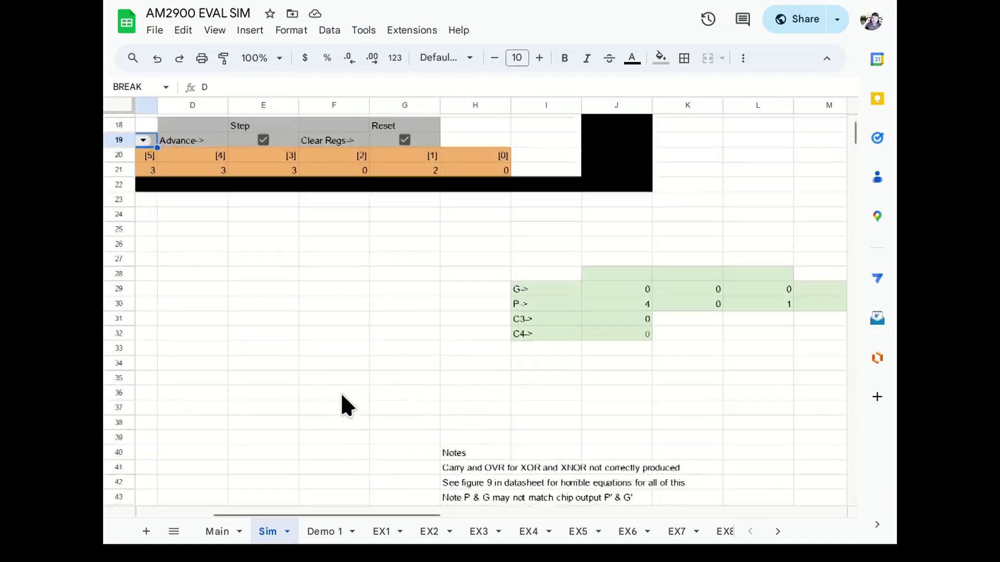
{"action": "scroll", "coordinate": [341, 392], "scroll_direction": "down", "scroll_amount": 1}
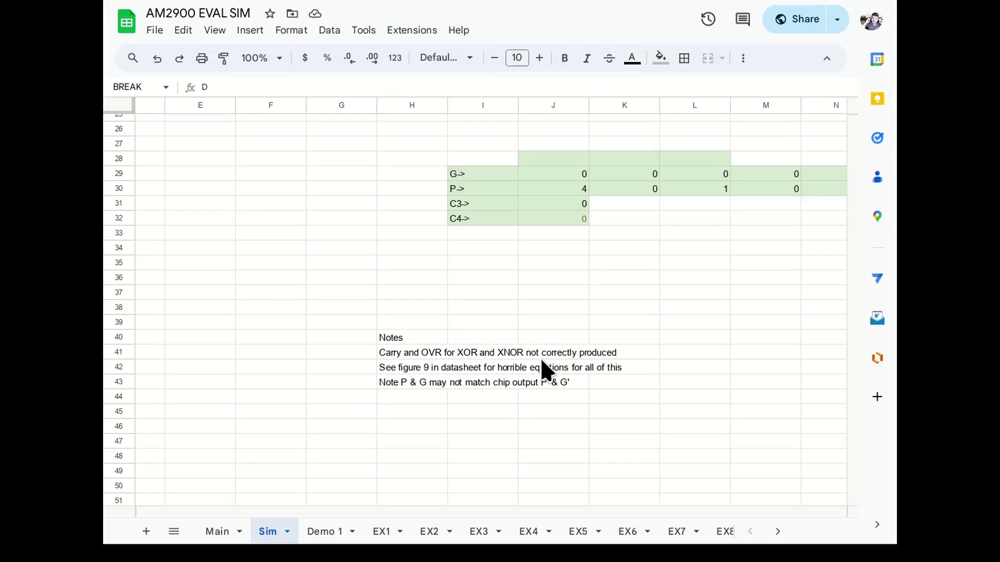
{"action": "scroll", "coordinate": [541, 360], "scroll_direction": "left", "scroll_amount": 5}
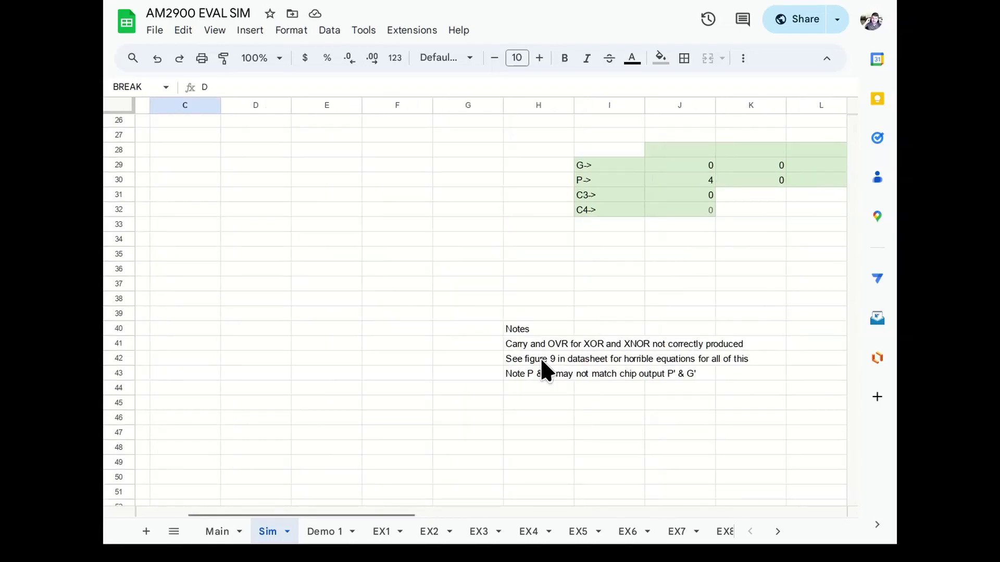
{"action": "scroll", "coordinate": [542, 360], "scroll_direction": "left", "scroll_amount": 2}
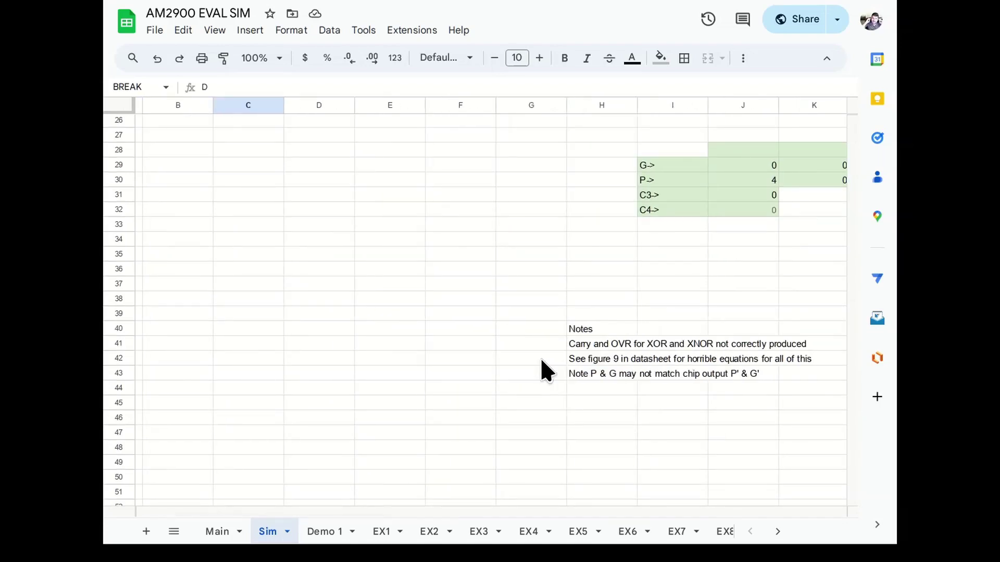
{"action": "scroll", "coordinate": [541, 357], "scroll_direction": "right", "scroll_amount": 2}
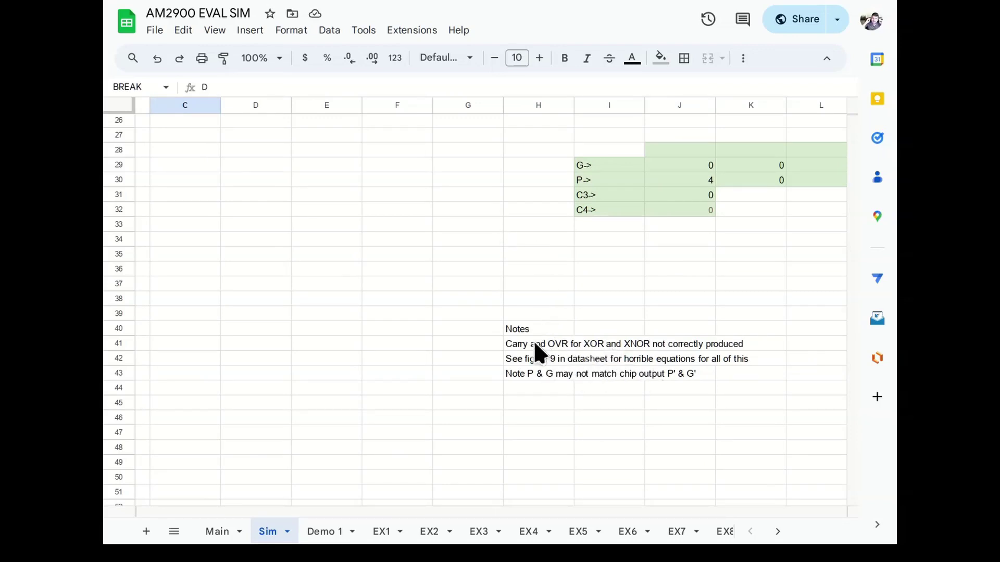
{"action": "scroll", "coordinate": [543, 329], "scroll_direction": "up", "scroll_amount": 8}
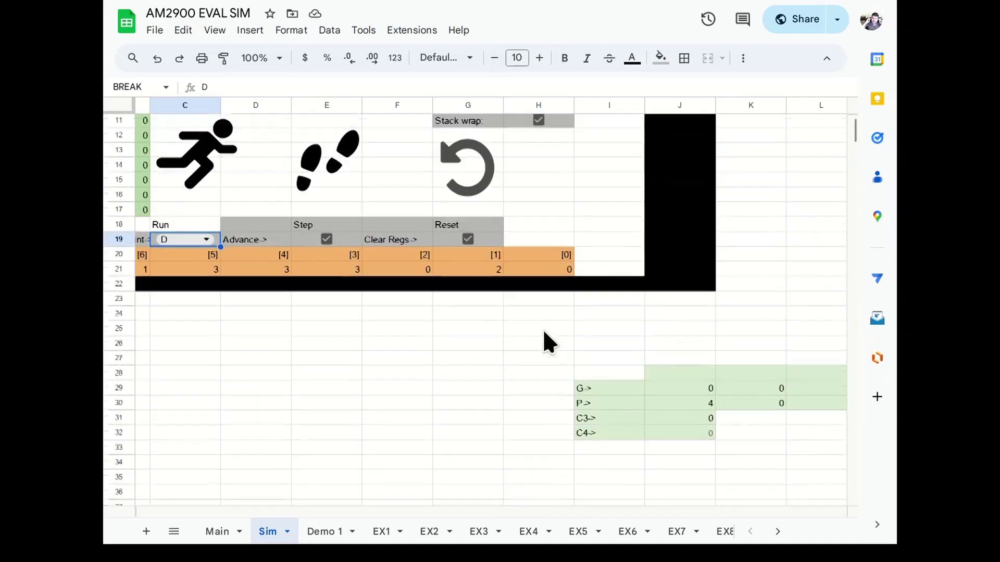
{"action": "scroll", "coordinate": [543, 332], "scroll_direction": "left", "scroll_amount": 3}
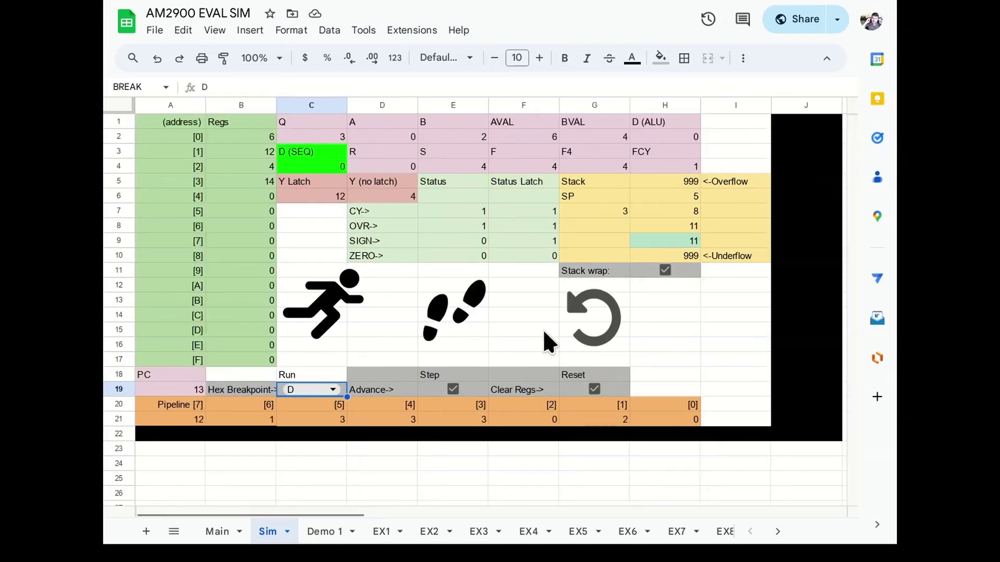